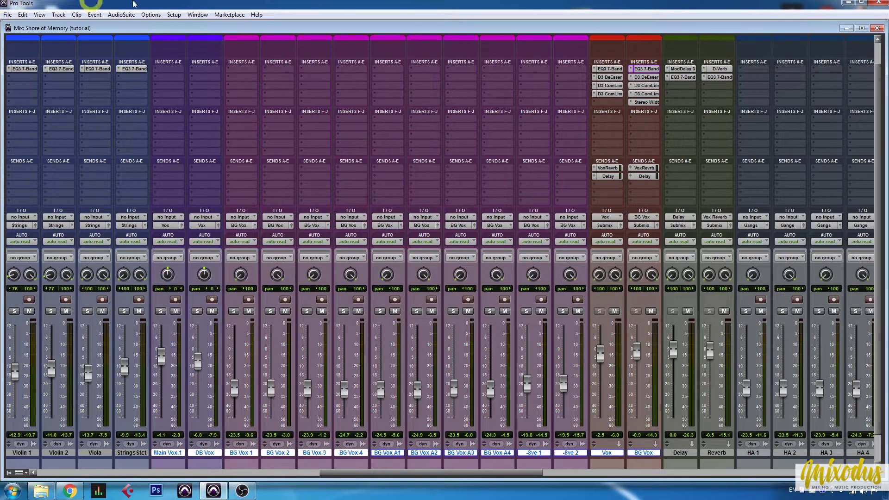
Step: Examine the EQ3 7-Band settings on the Vox and BG Vox tracks
{"action": "left_click", "coordinate": [644, 69]}
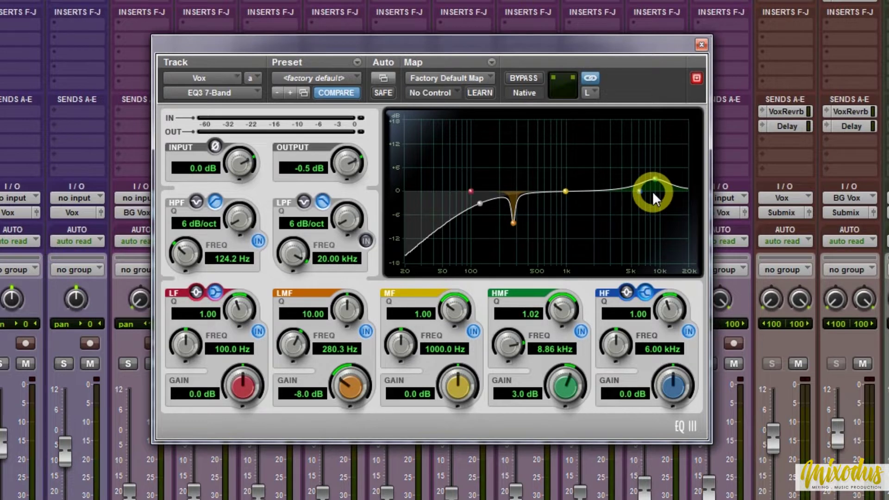
{"action": "left_click", "coordinate": [701, 45]}
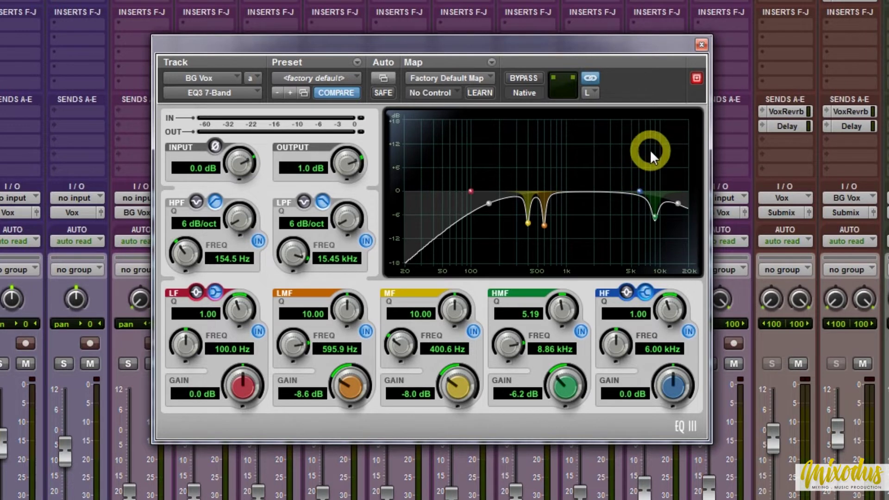
Step: Solo the vocal tracks, audition BG Vox with its EQ3 7-Band bypassed and active, and close the EQ
{"action": "left_click", "coordinate": [5, 365]}
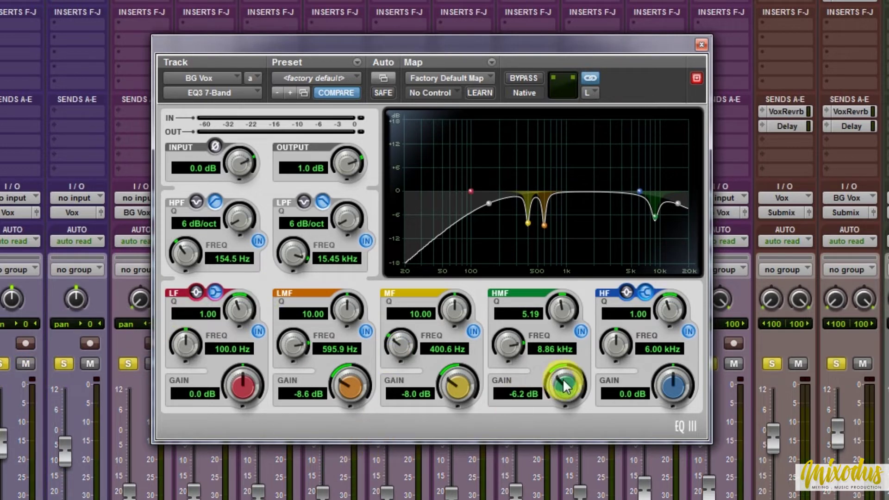
{"action": "left_click", "coordinate": [532, 74]}
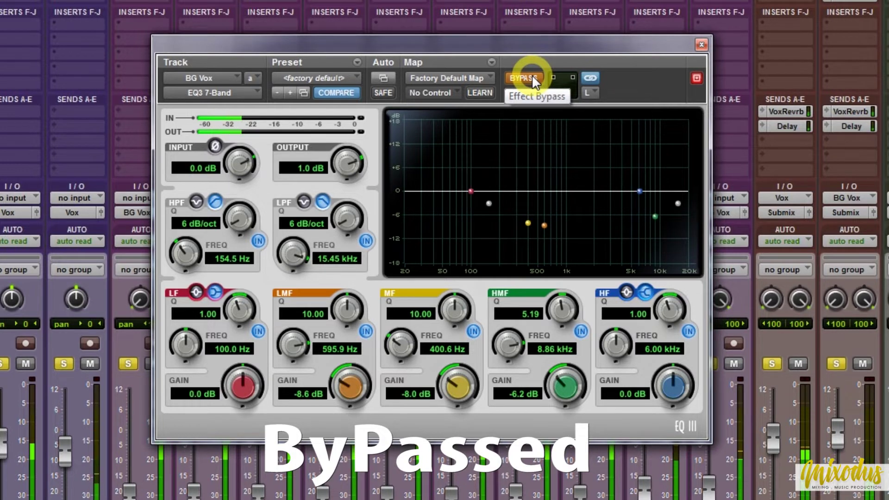
{"action": "left_click", "coordinate": [532, 74]}
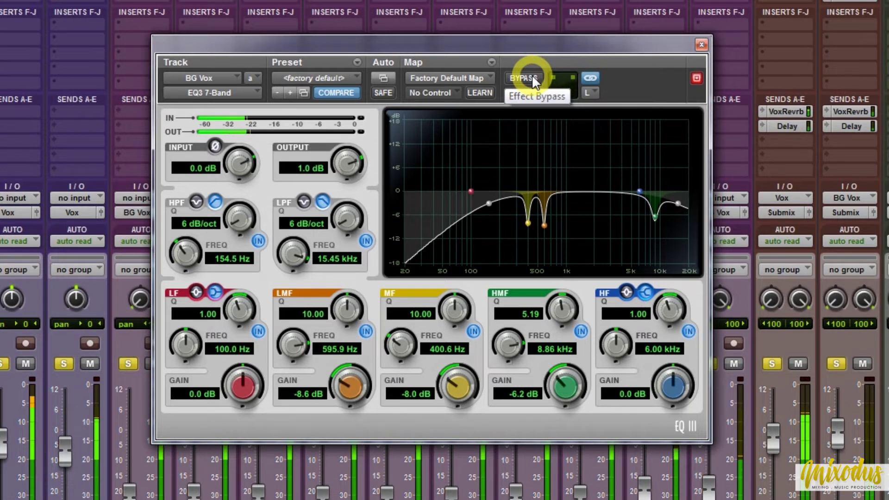
{"action": "key", "text": "space"}
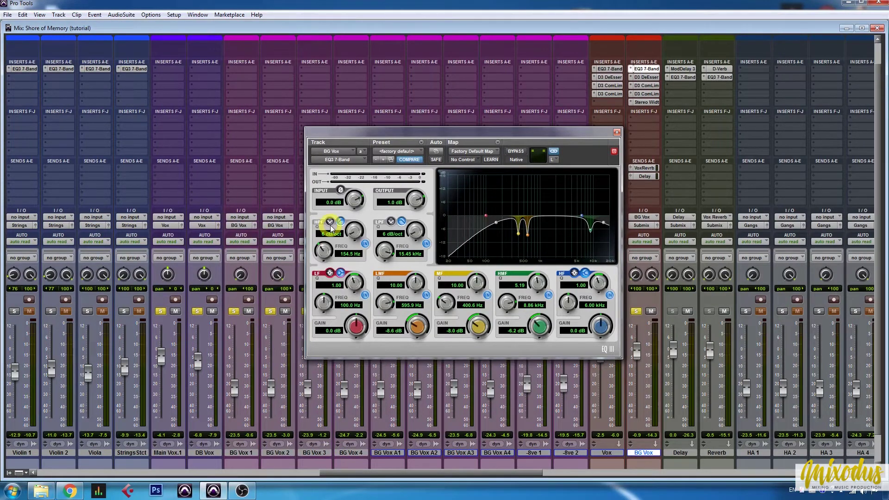
{"action": "left_click", "coordinate": [616, 132]}
Step: Try a width of 200 % in the AIR Stereo Width on BG Vox and settle on 140 %
{"action": "left_click", "coordinate": [646, 102]}
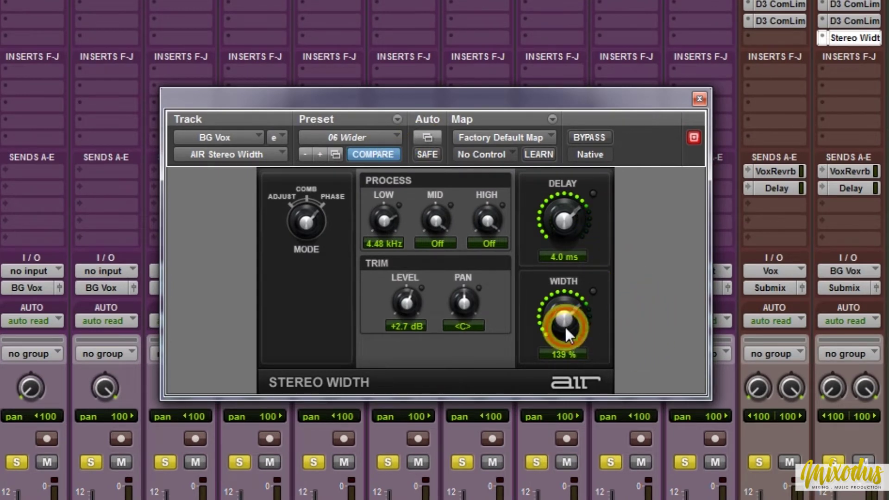
{"action": "left_click_drag", "start_coordinate": [565, 326], "coordinate": [561, 243]}
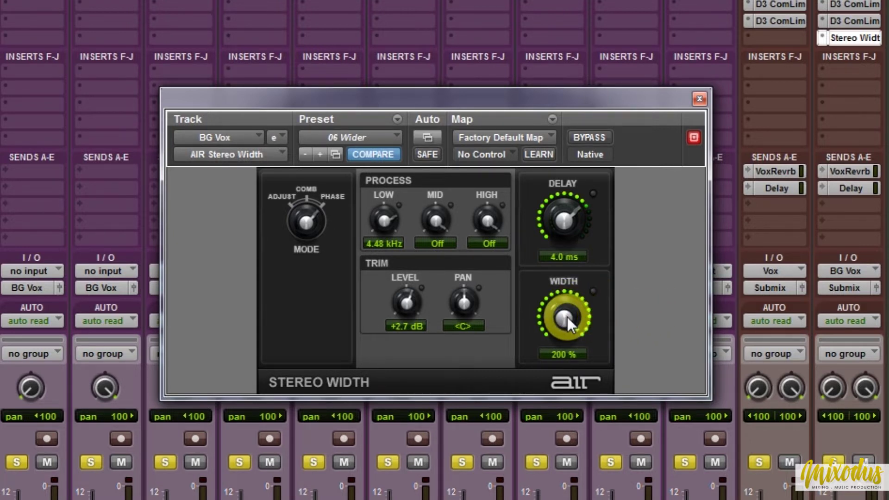
{"action": "left_click_drag", "start_coordinate": [568, 316], "coordinate": [563, 371]}
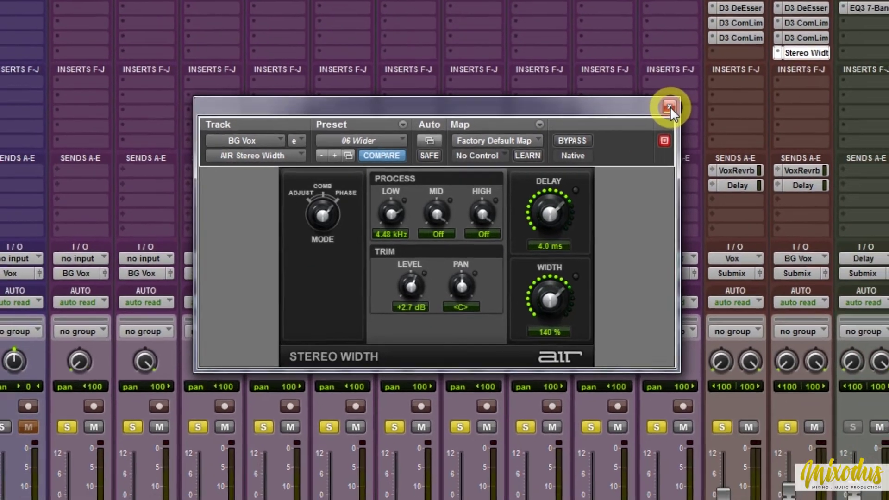
{"action": "left_click", "coordinate": [699, 98]}
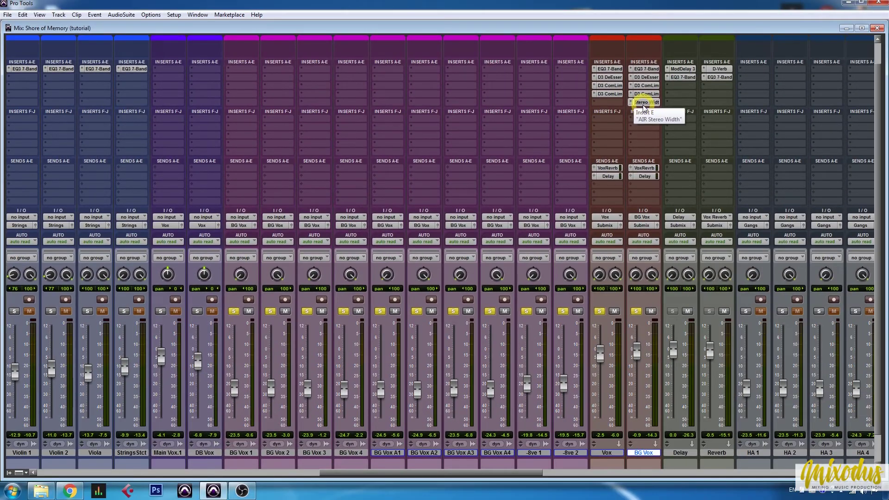
Step: Play the soloed vocals and compare BG Vox with its AIR Stereo Width insert active and bypassed
{"action": "key", "text": "space"}
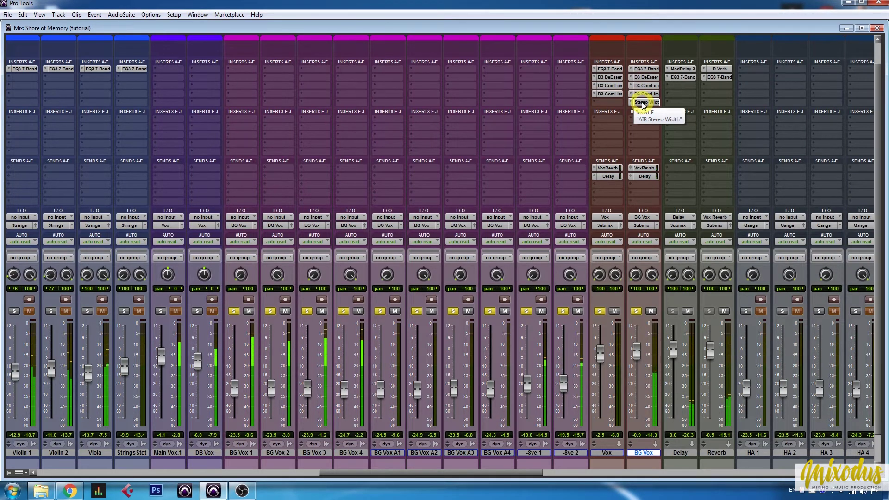
{"action": "left_click", "coordinate": [642, 102], "text": "ctrl"}
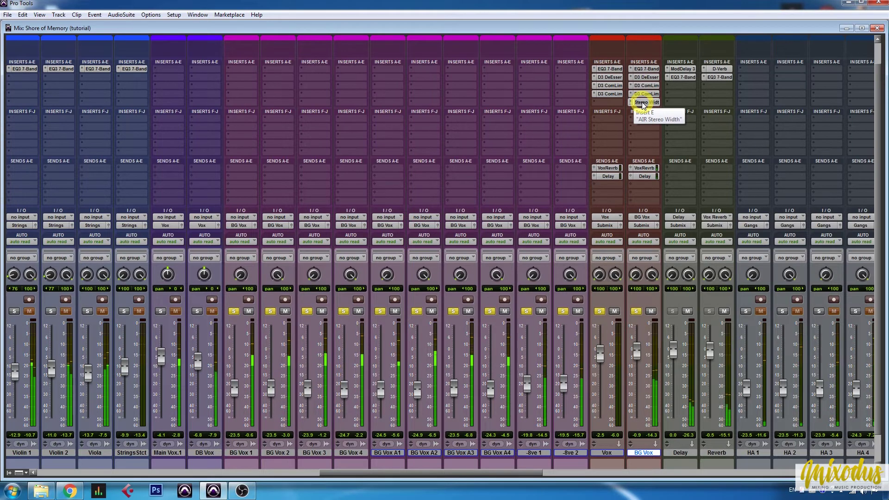
{"action": "left_click", "coordinate": [643, 102], "text": "ctrl"}
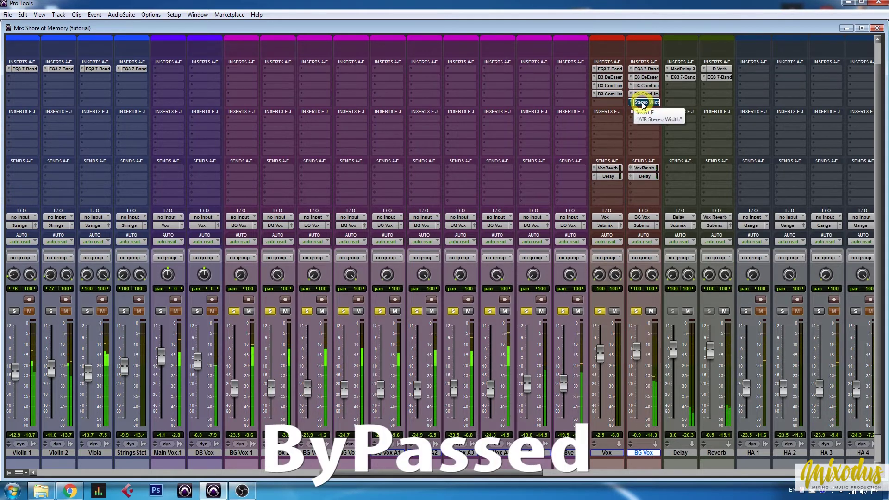
{"action": "left_click", "coordinate": [644, 102], "text": "ctrl"}
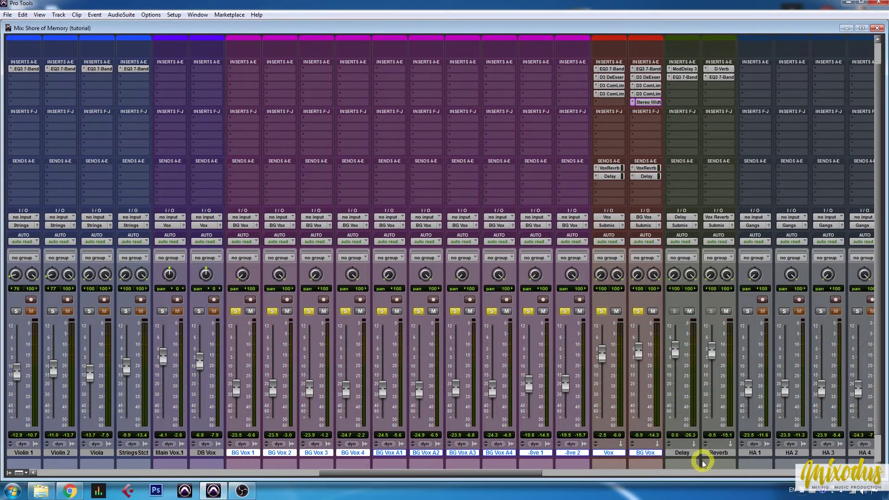
Step: Examine the Vox Reverb send on BG Vox and the Mod Delay III and D-Verb settings on the Delay and Reverb tracks
{"action": "left_click", "coordinate": [643, 170]}
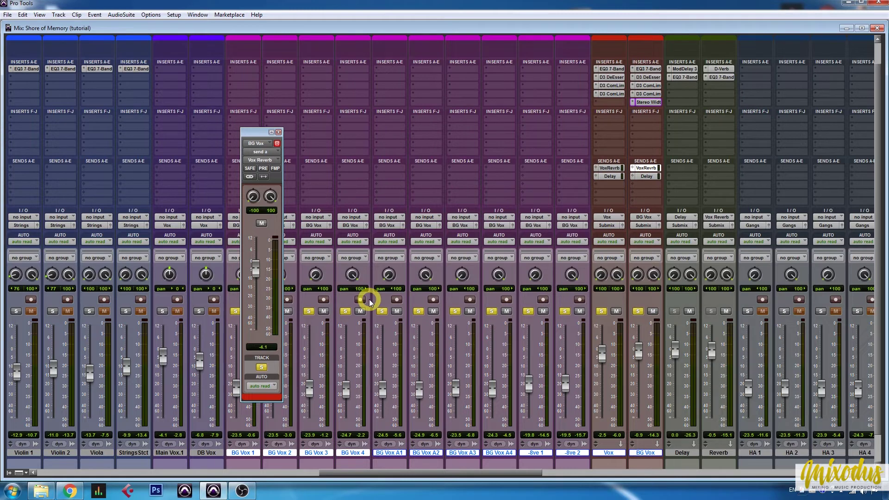
{"action": "left_click", "coordinate": [279, 133]}
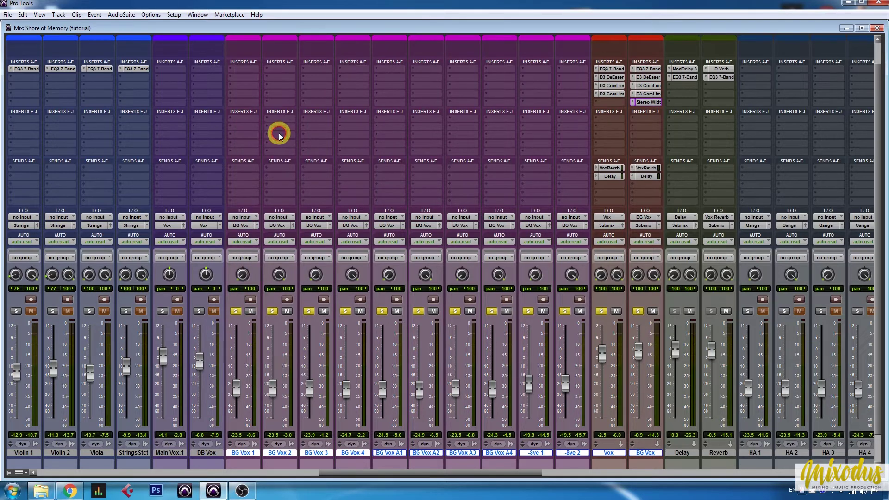
{"action": "left_click", "coordinate": [680, 70]}
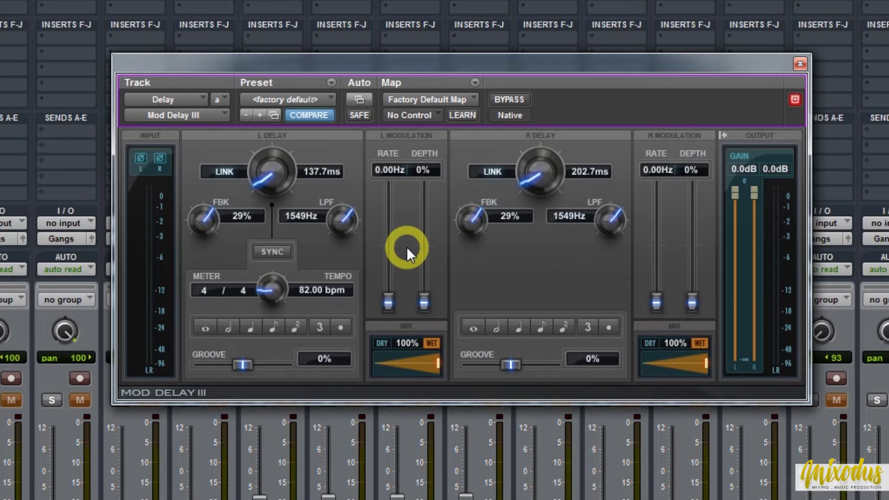
{"action": "left_click", "coordinate": [800, 63]}
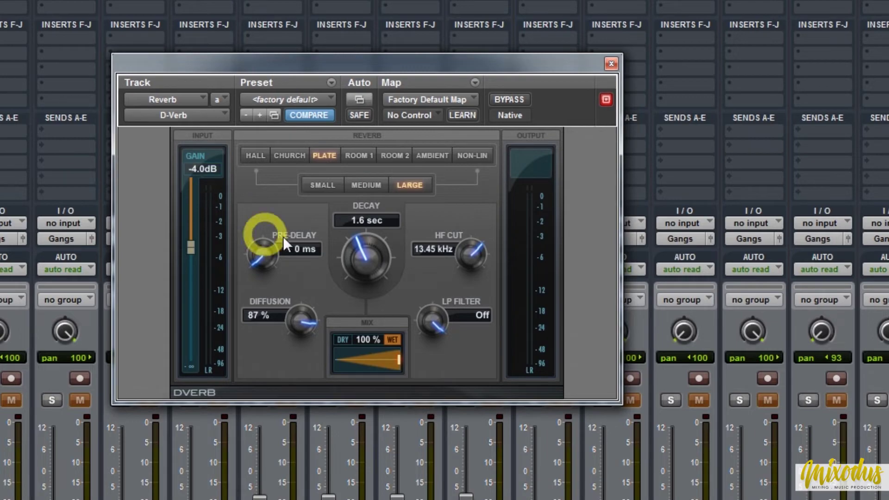
{"action": "left_click", "coordinate": [610, 62]}
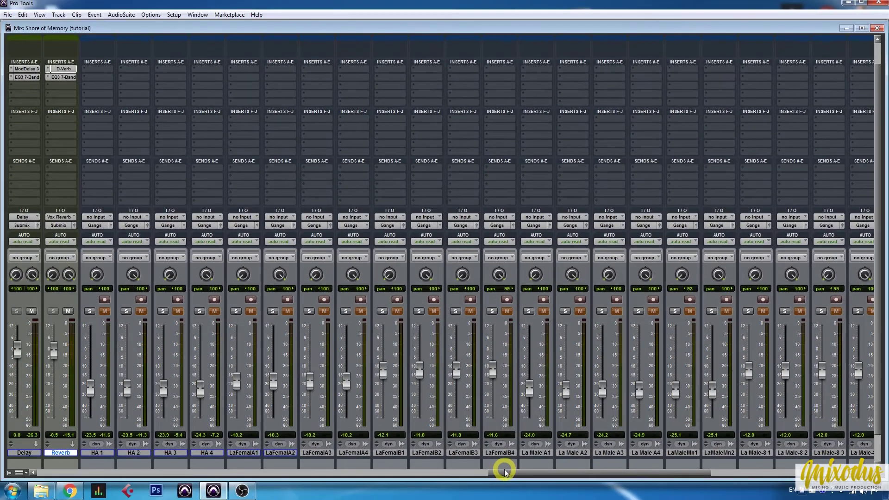
Step: Examine the EQ3 7-Band filter settings on the Delay track
{"action": "left_click_drag", "start_coordinate": [505, 473], "coordinate": [402, 472]}
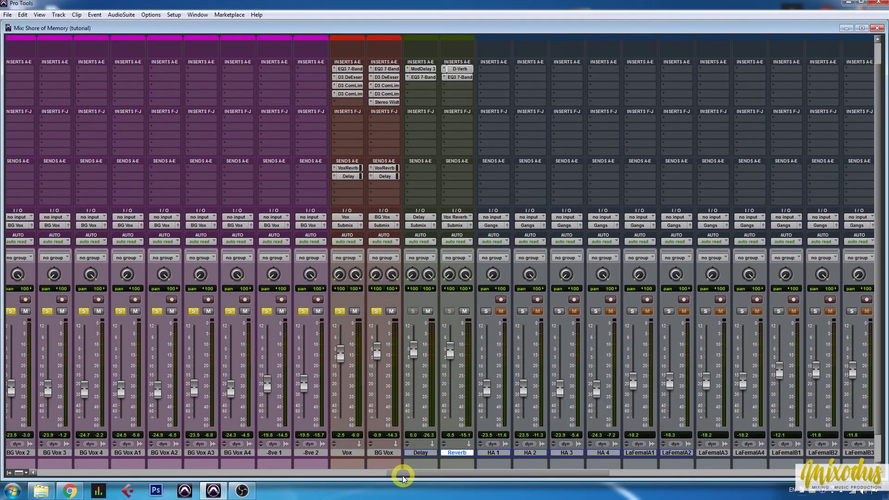
{"action": "left_click", "coordinate": [422, 78]}
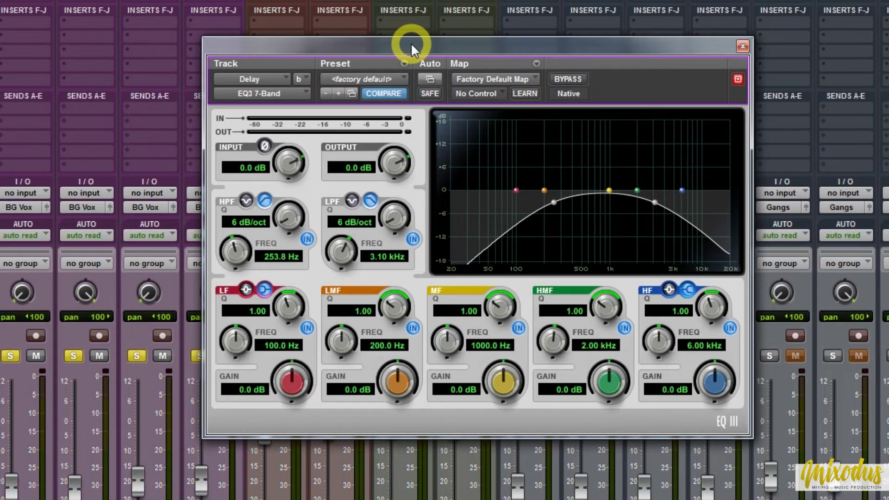
{"action": "left_click", "coordinate": [742, 42]}
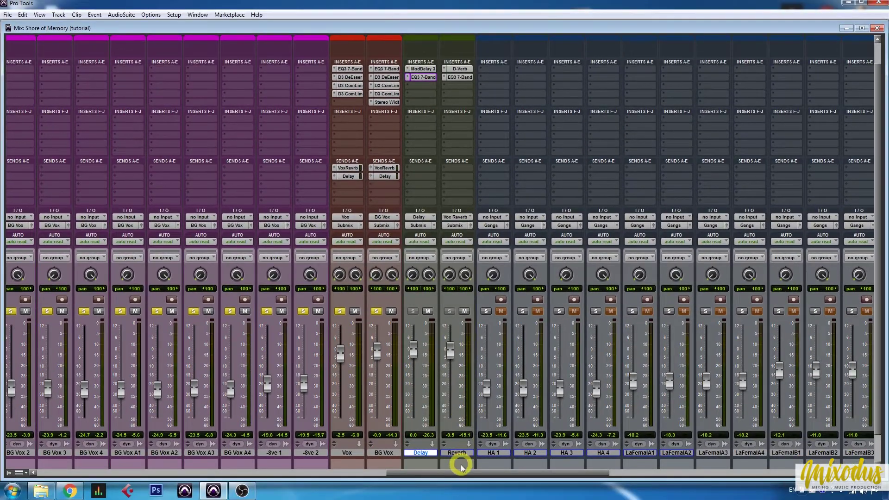
Step: Play the soloed vocals with all BG Vox inserts and sends bypassed, and reactivate them during playback for comparison
{"action": "left_click_drag", "start_coordinate": [461, 466], "coordinate": [394, 470]}
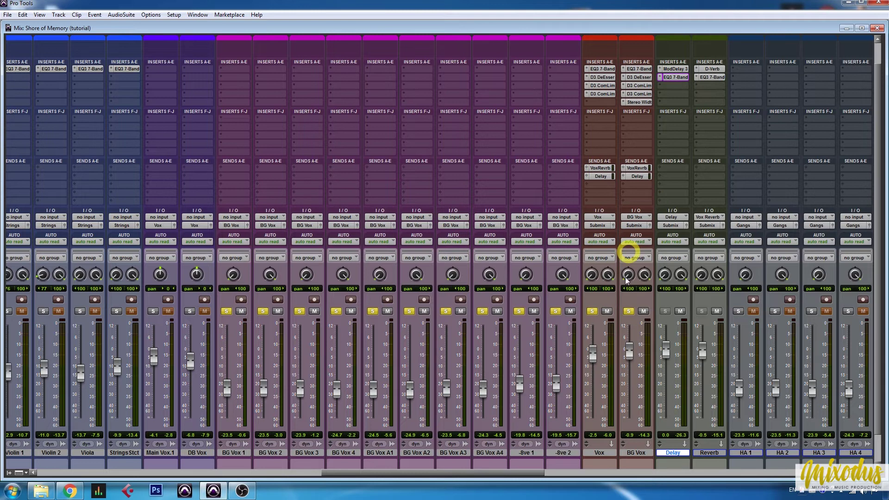
{"action": "left_click", "coordinate": [634, 452]}
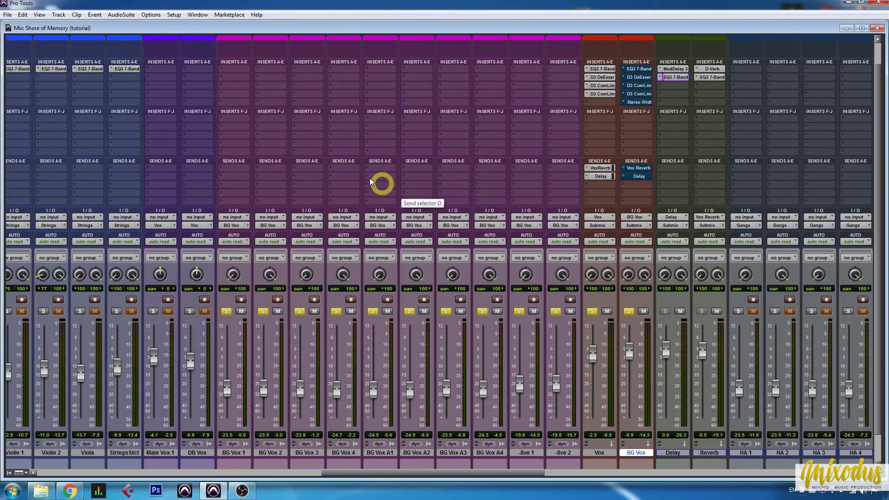
{"action": "key", "text": "space"}
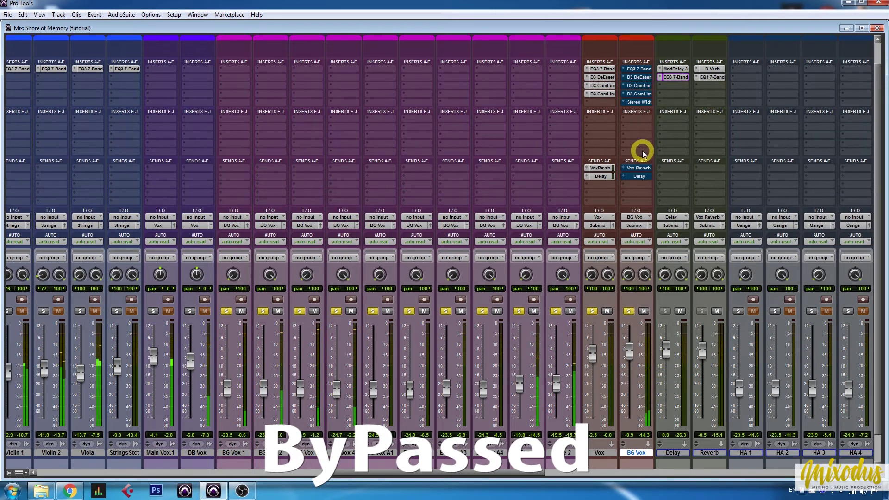
{"action": "key", "text": "ctrl+shift+a"}
{"action": "left_click", "coordinate": [643, 168], "text": "ctrl+shift"}
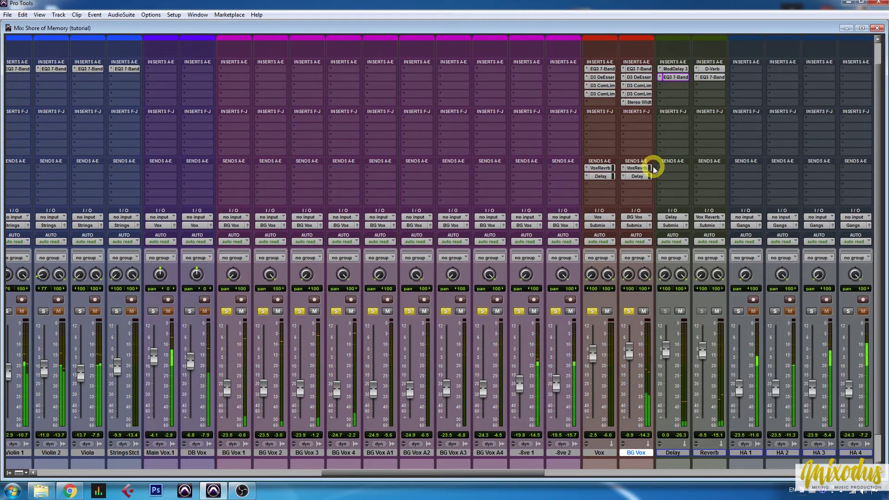
Step: Audition BG Vox with its Vox Reverb and Delay sends bypassed, and with all of its inserts bypassed as well
{"action": "left_click", "coordinate": [637, 168]}
{"action": "left_click", "coordinate": [638, 169], "text": "ctrl+shift"}
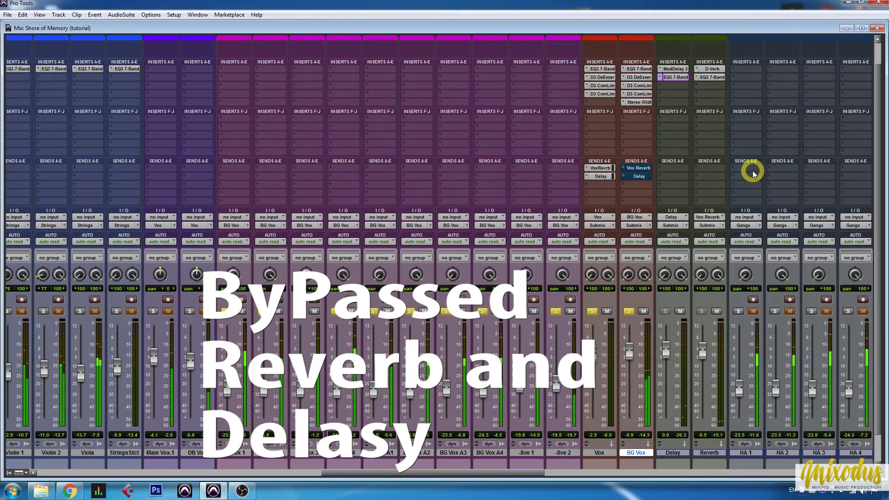
{"action": "left_click", "coordinate": [641, 99], "text": "ctrl+shift"}
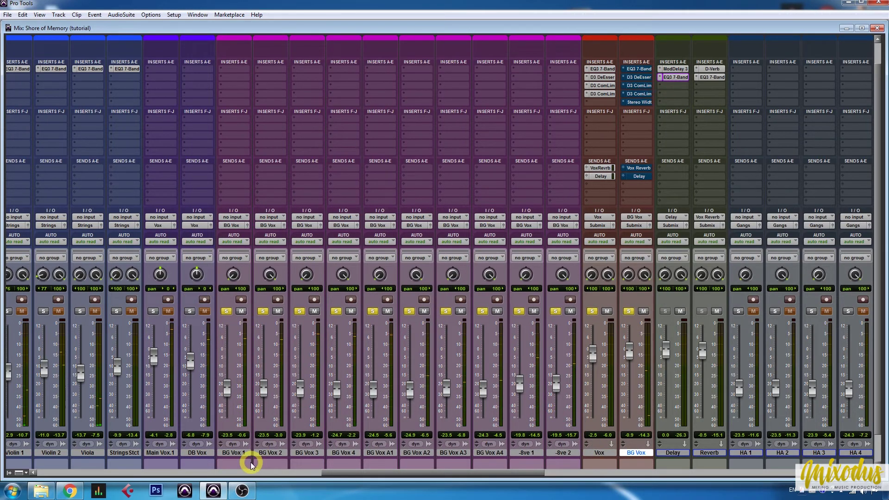
Step: Select the tracks from BG Vox 1 through BG Vox and unsolo them
{"action": "left_click", "coordinate": [235, 453]}
{"action": "left_click", "coordinate": [641, 456], "text": "shift"}
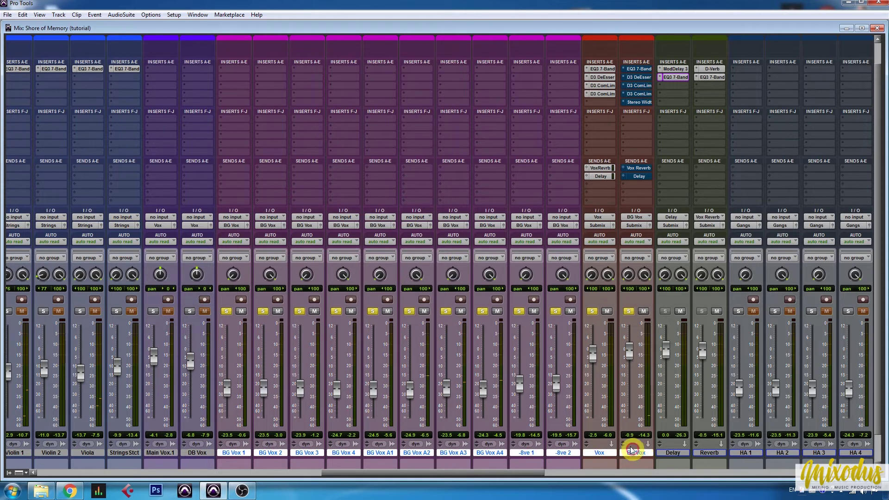
{"action": "left_click", "coordinate": [556, 312]}
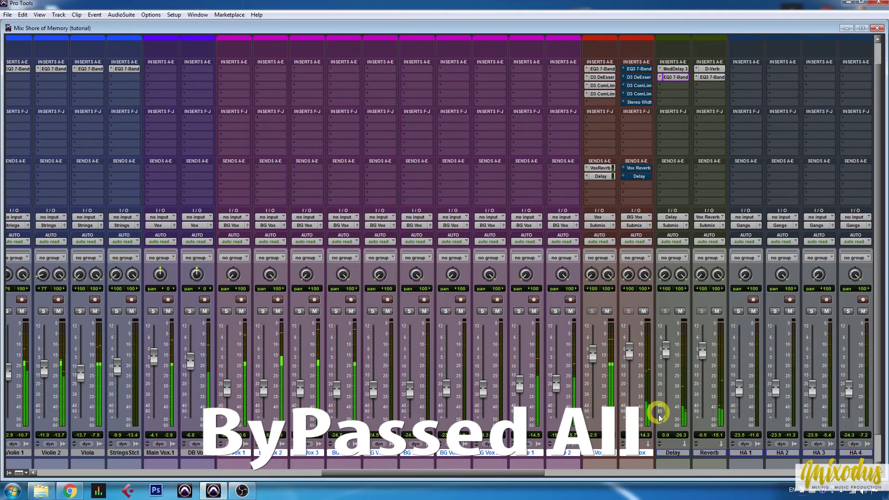
Step: Compare the full mix with the BG Vox inserts and sends bypassed, active, and bypassed again
{"action": "left_click", "coordinate": [668, 456]}
{"action": "left_click", "coordinate": [638, 169]}
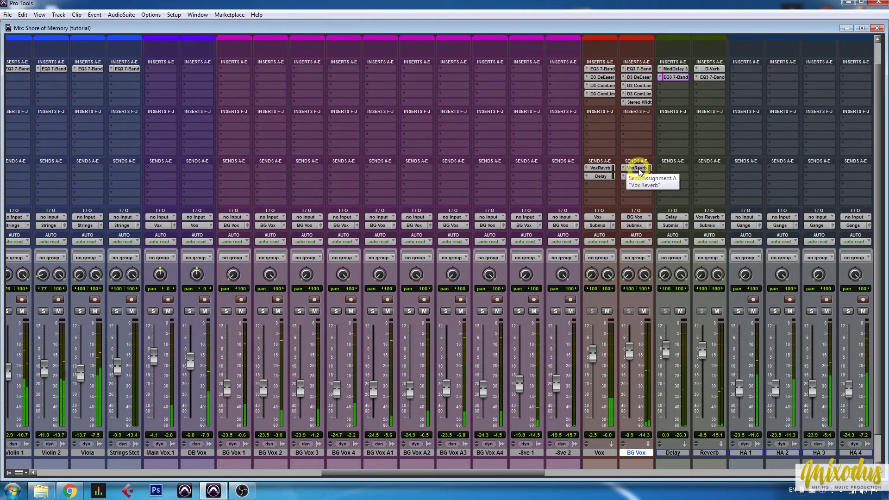
{"action": "left_click_drag", "start_coordinate": [635, 170], "coordinate": [642, 181]}
{"action": "left_click", "coordinate": [649, 123], "text": "ctrl+shift"}
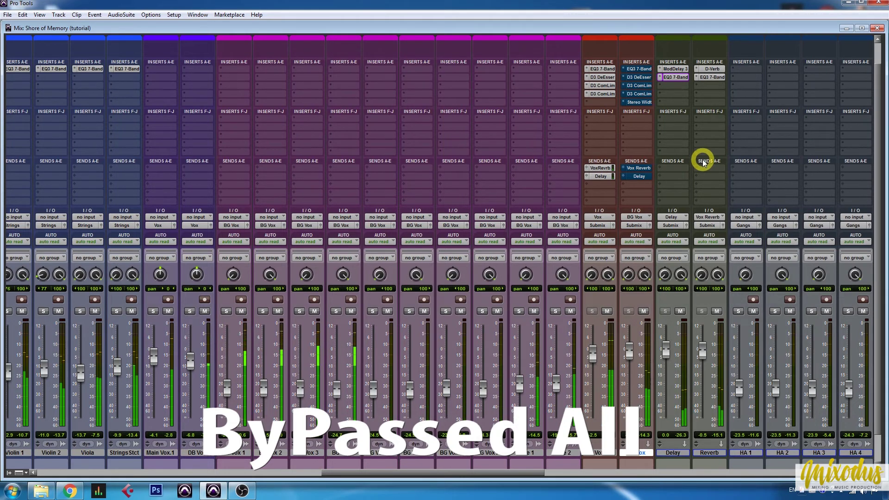
Step: Reactivate all inserts and the Vox Reverb and Delay sends on BG Vox
{"action": "key", "text": "ctrl+shift+a"}
{"action": "left_click", "coordinate": [638, 168], "text": "ctrl"}
{"action": "left_click", "coordinate": [637, 176], "text": "ctrl"}
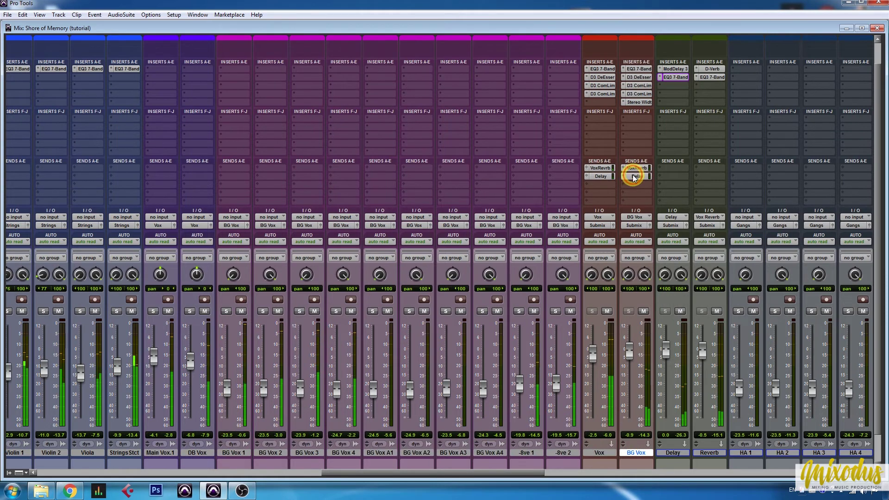